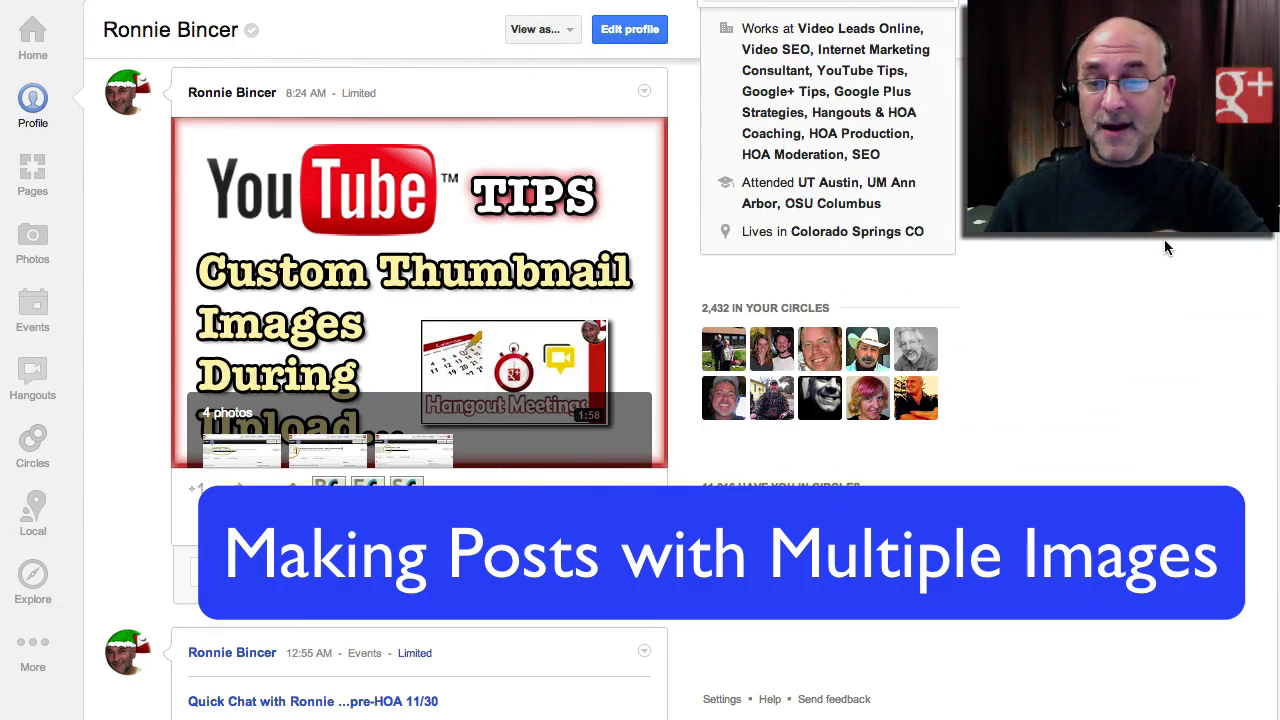
View the existing post's YouTube Tips image and page through its four photos full screen
{"action": "left_click", "coordinate": [533, 207]}
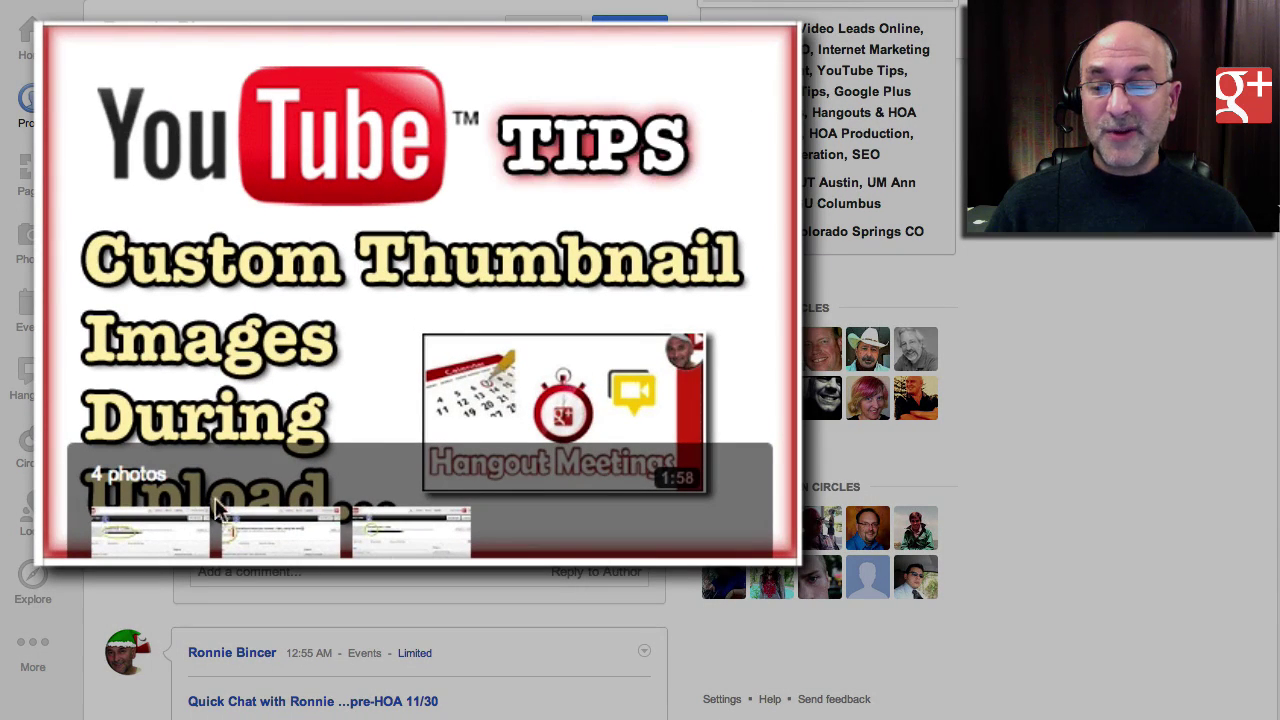
{"action": "left_click", "coordinate": [348, 526]}
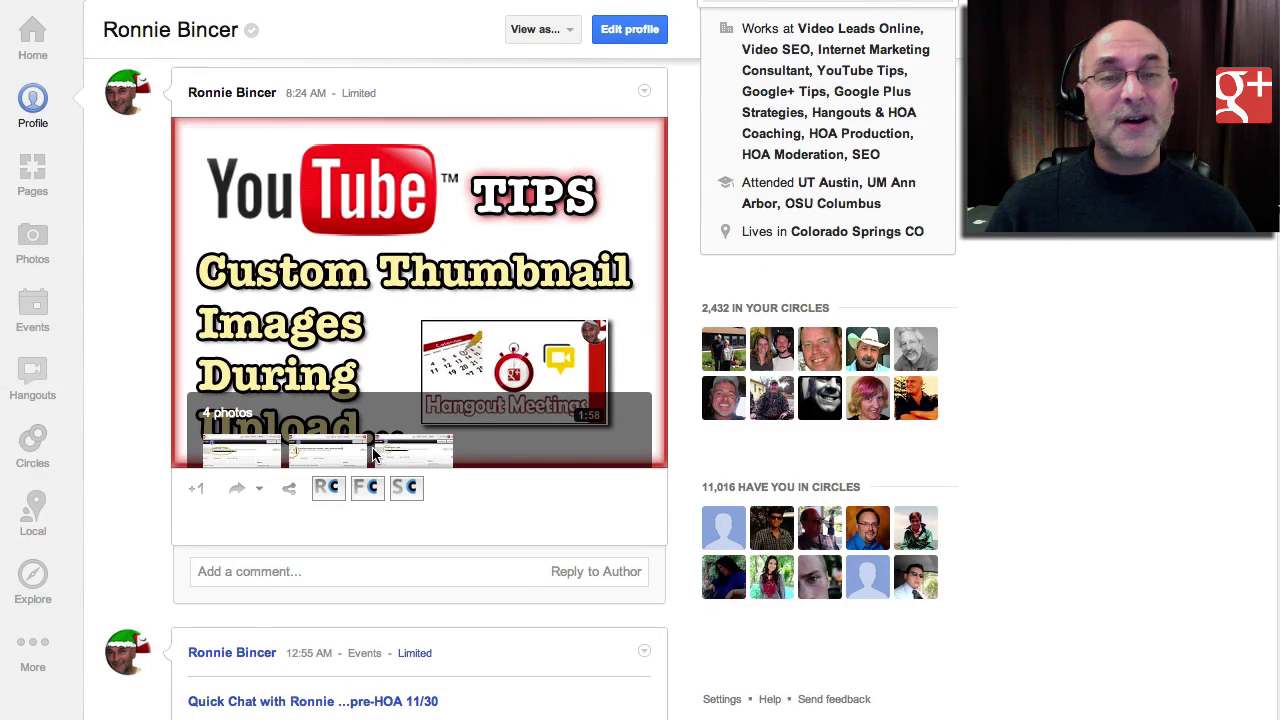
{"action": "left_click", "coordinate": [433, 285]}
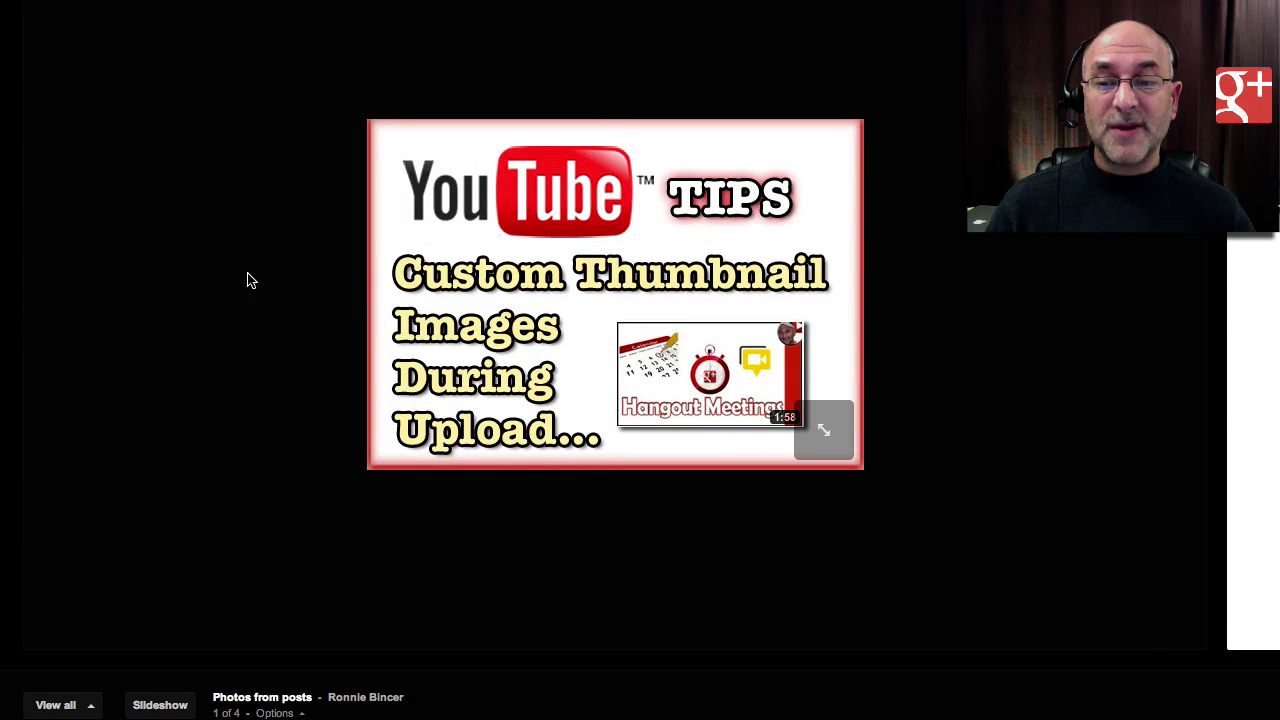
{"action": "key", "text": "Right"}
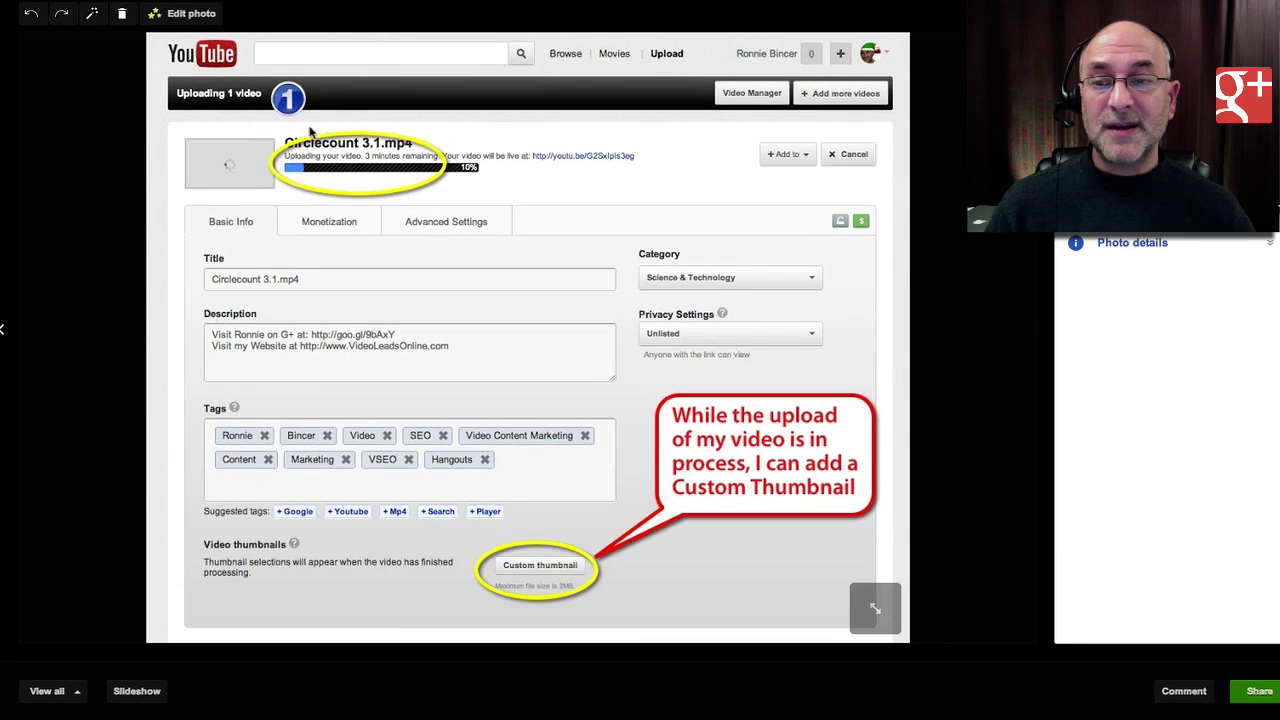
{"action": "key", "text": "Right"}
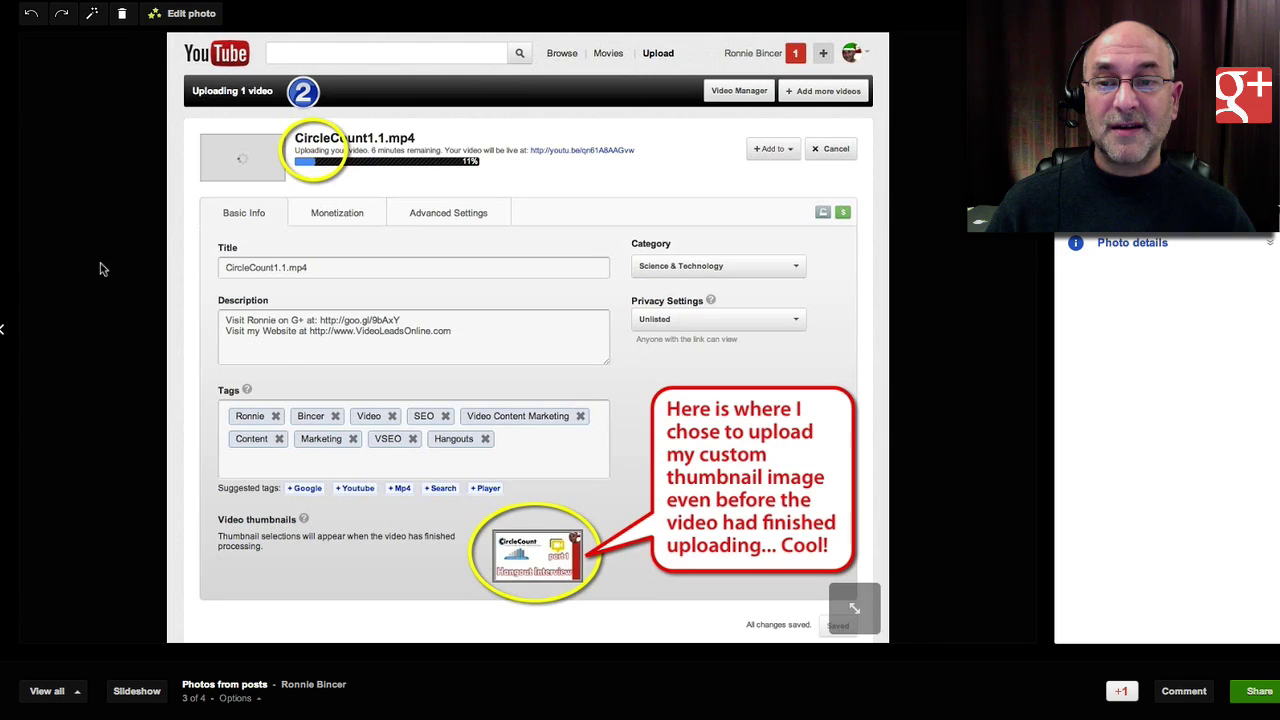
{"action": "key", "text": "Right"}
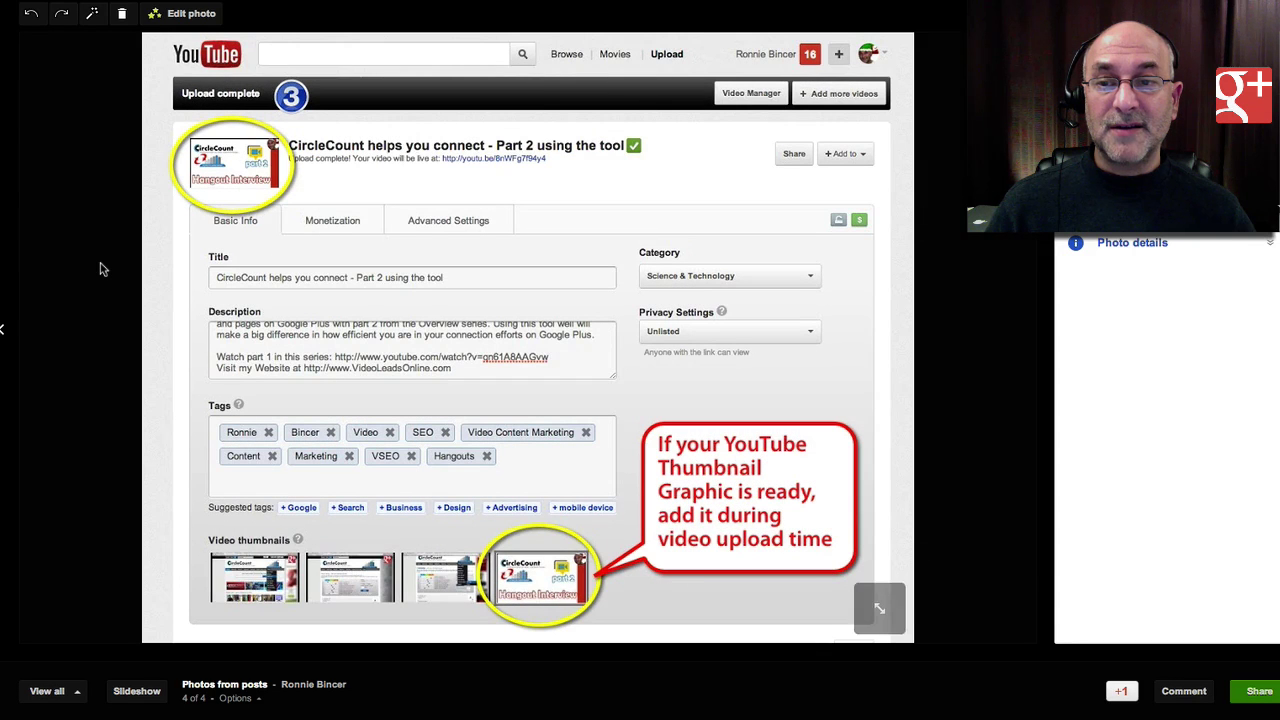
{"action": "key", "text": "Right"}
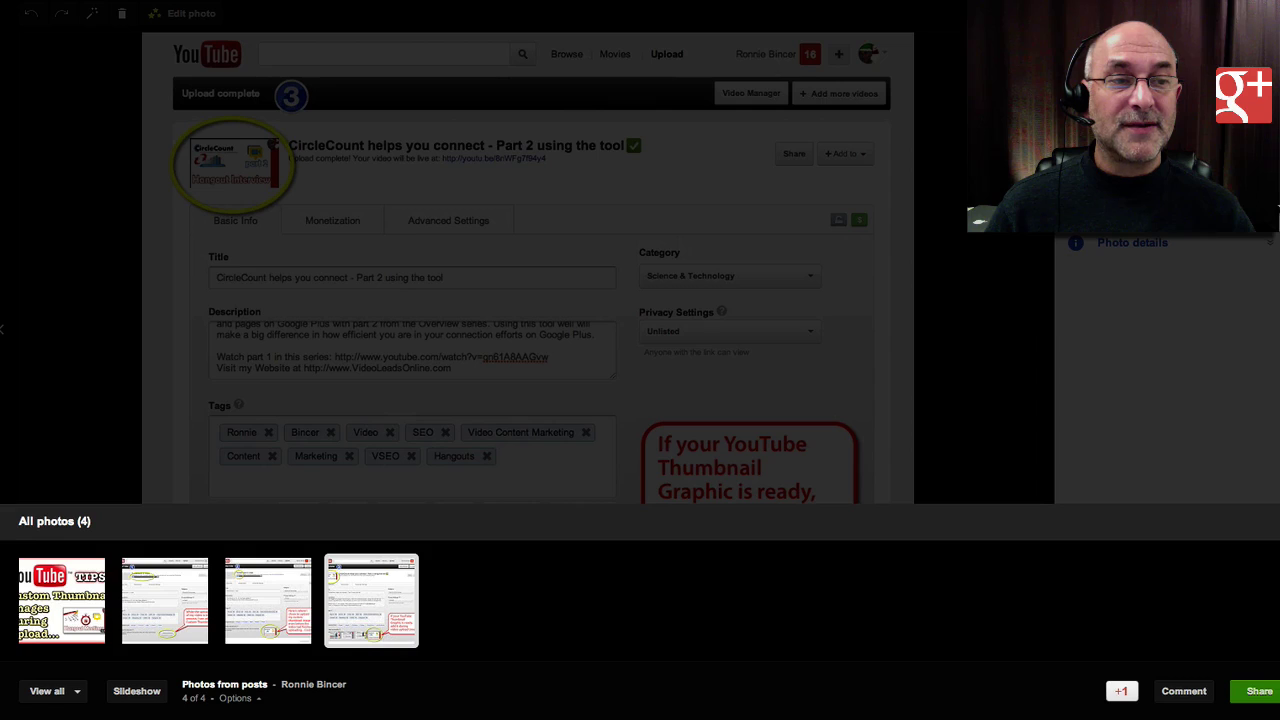
{"action": "key", "text": "Escape"}
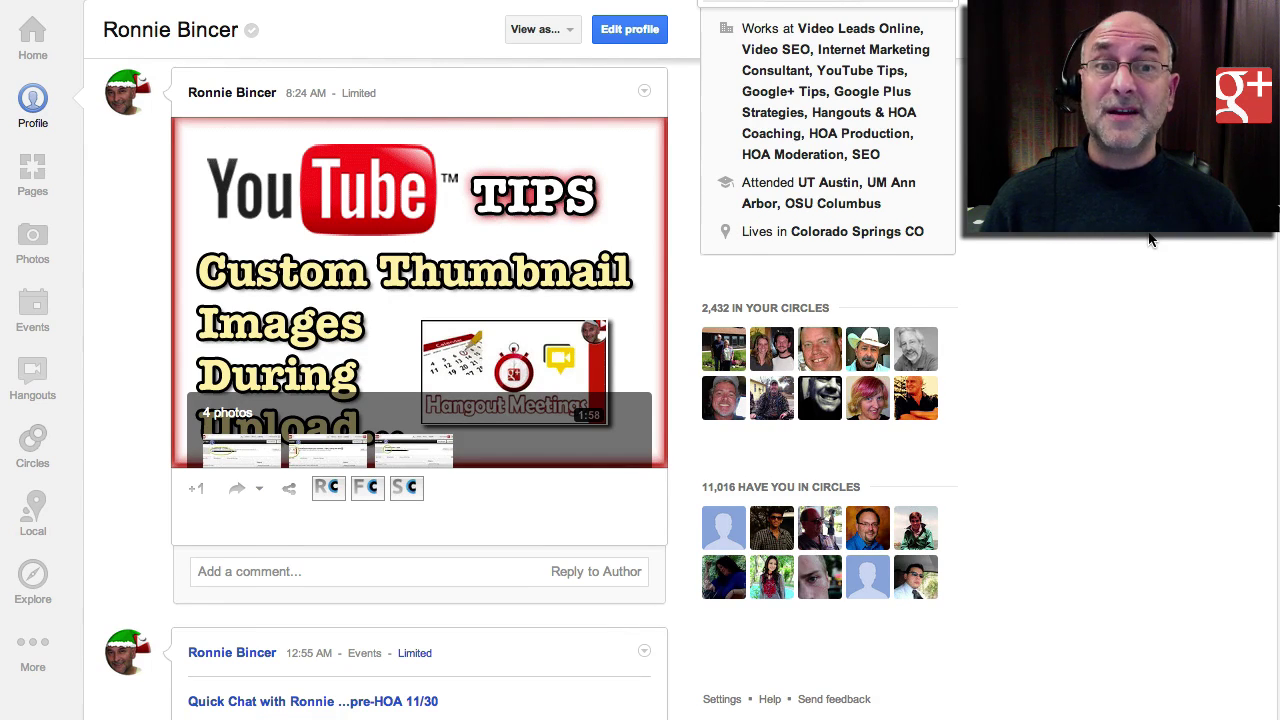
Start a post captioned 'Here is the best tip on posting with multiple images.' without the Drafts for My Posts audience
{"action": "scroll", "coordinate": [1150, 240], "scroll_direction": "up", "scroll_amount": 3}
{"action": "left_click", "coordinate": [270, 143]}
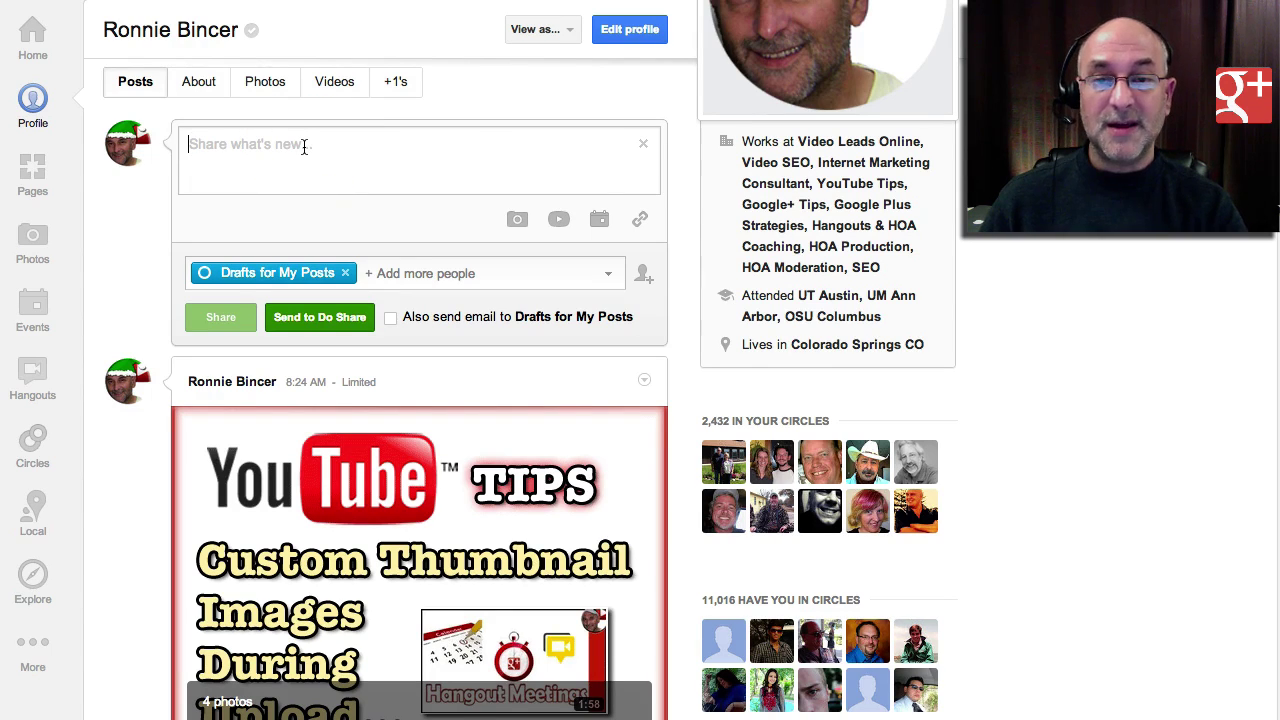
{"action": "type", "text": "Here is the best tip on posting with multiple images."}
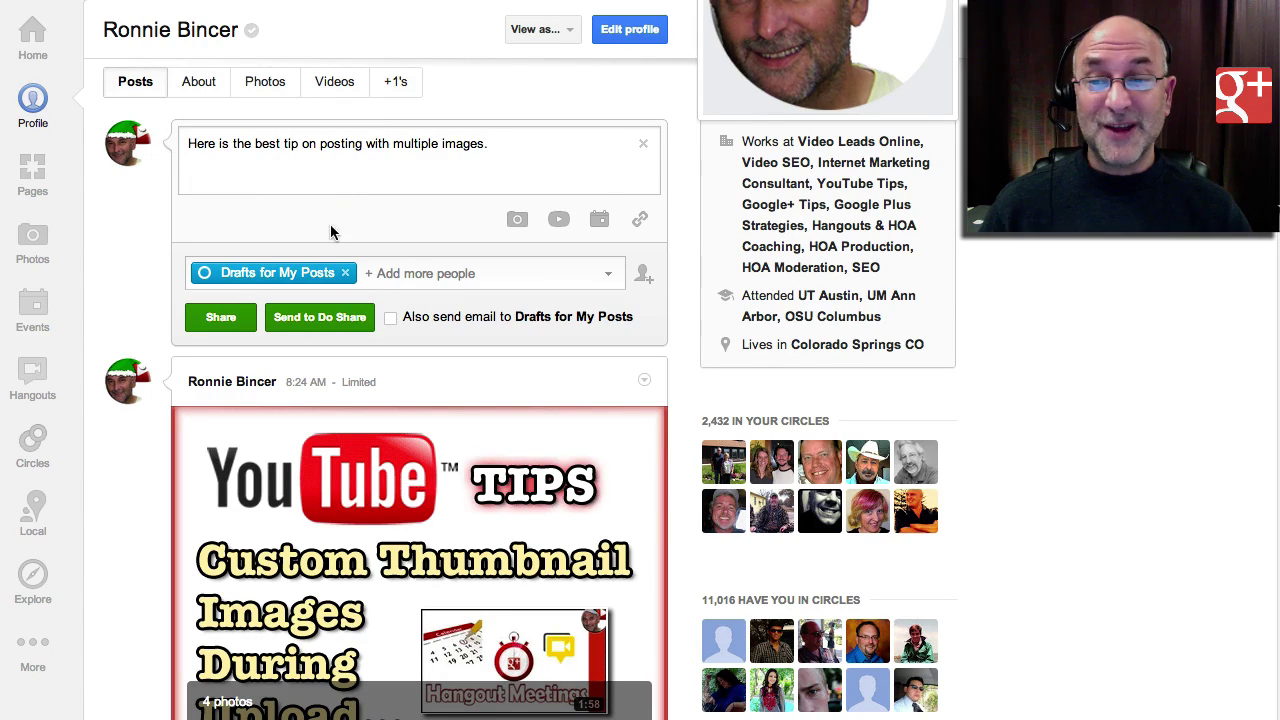
{"action": "left_click", "coordinate": [345, 274]}
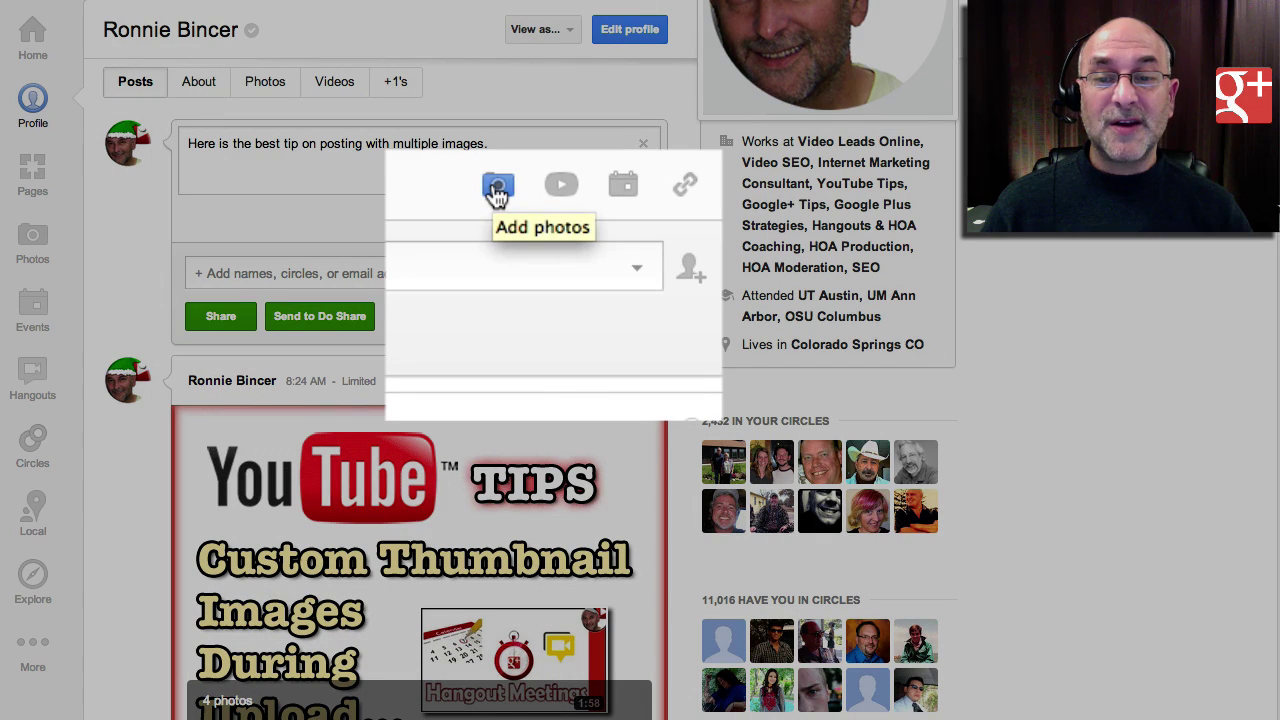
{"action": "left_click", "coordinate": [497, 190]}
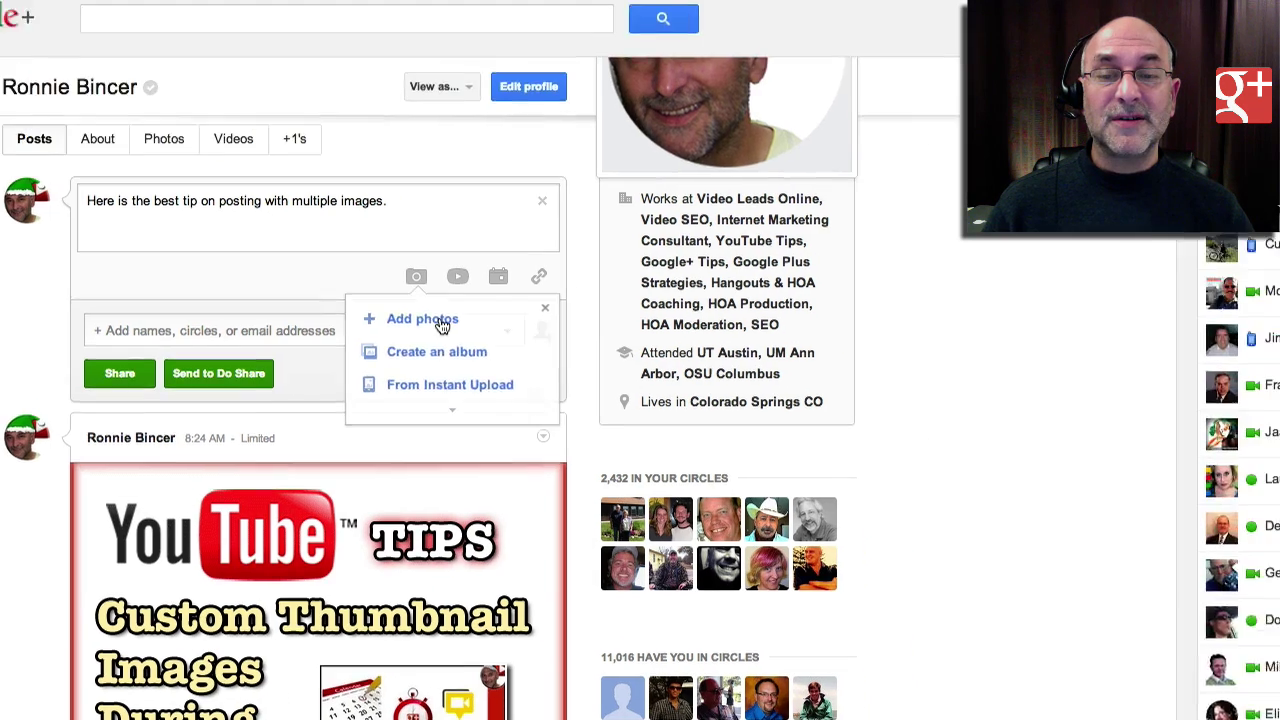
Upload Custom-Thumbnail-Upload-POST-Image.gif from the computer as the post's first image
{"action": "left_click", "coordinate": [538, 258]}
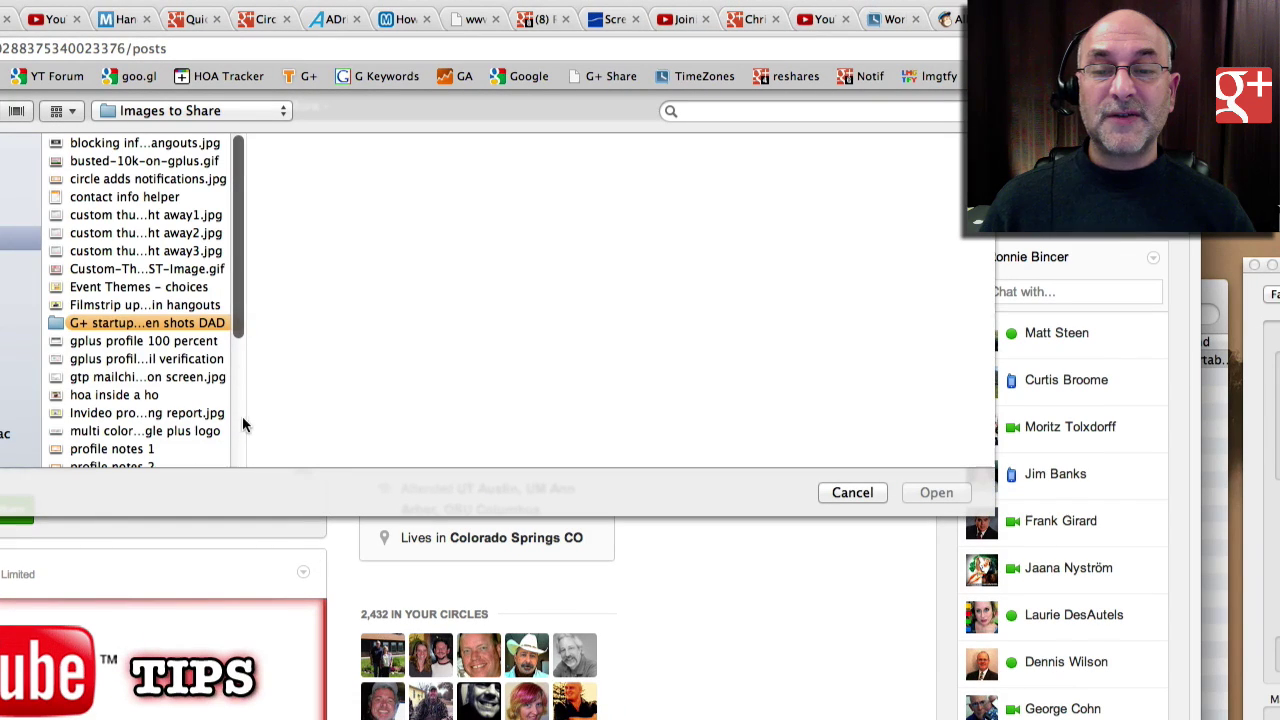
{"action": "left_click_drag", "start_coordinate": [247, 415], "coordinate": [423, 423]}
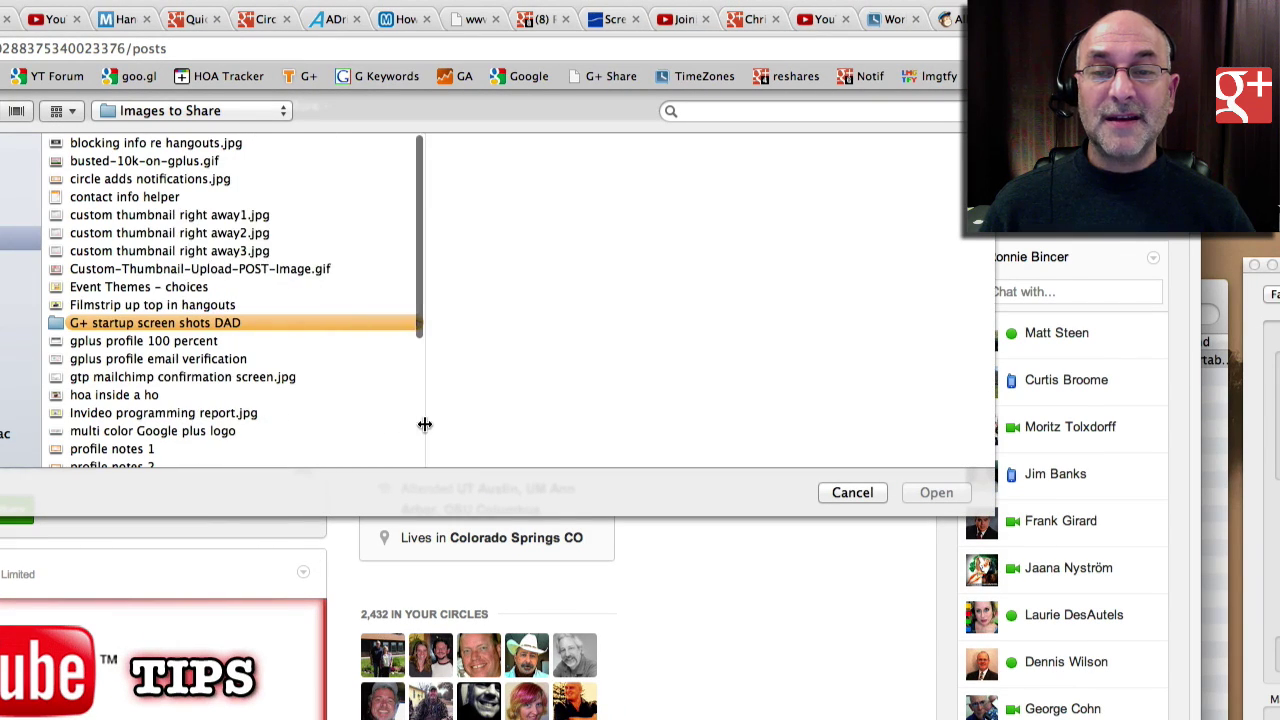
{"action": "left_click", "coordinate": [184, 270]}
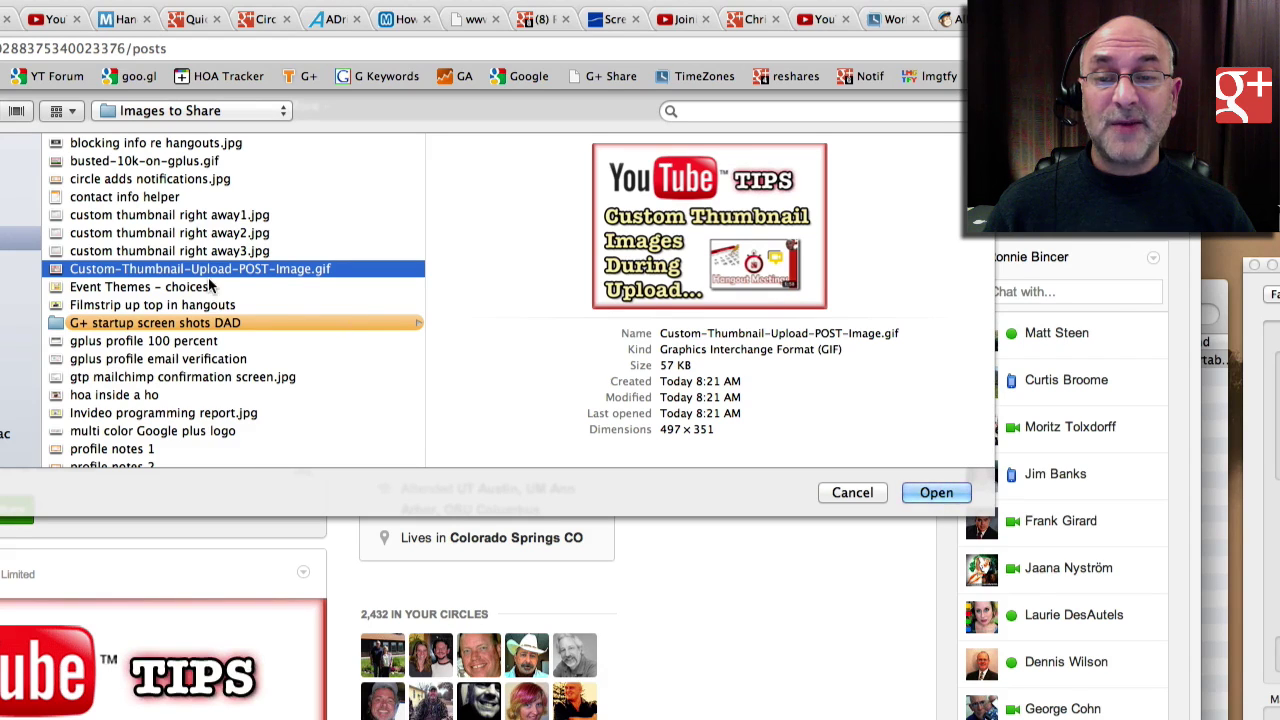
{"action": "left_click", "coordinate": [200, 216]}
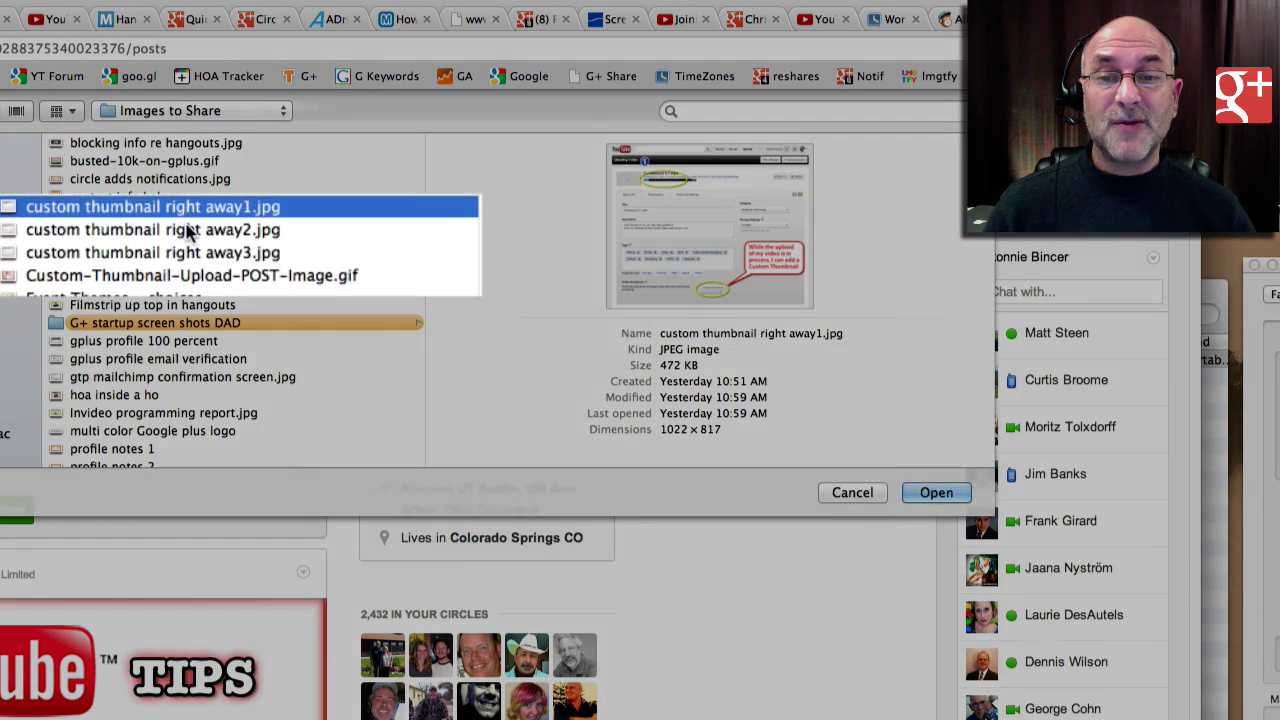
{"action": "left_click", "coordinate": [183, 233]}
{"action": "left_click", "coordinate": [182, 254]}
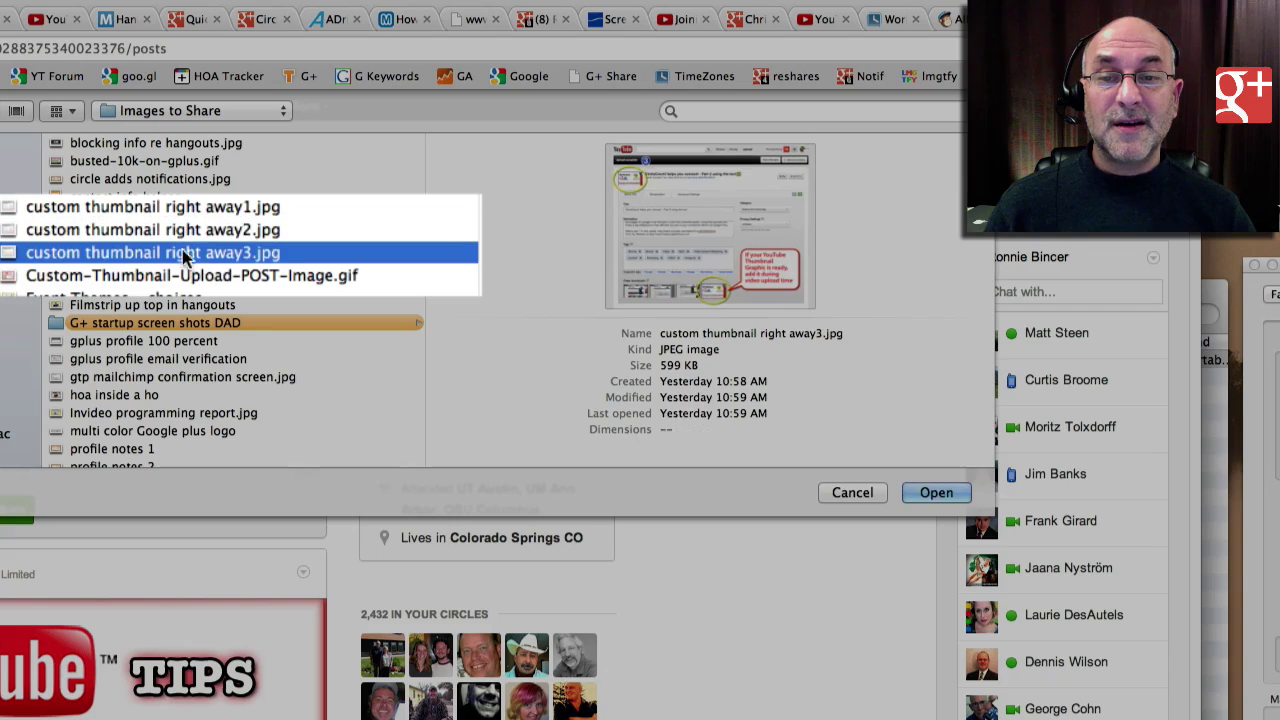
{"action": "left_click", "coordinate": [193, 275]}
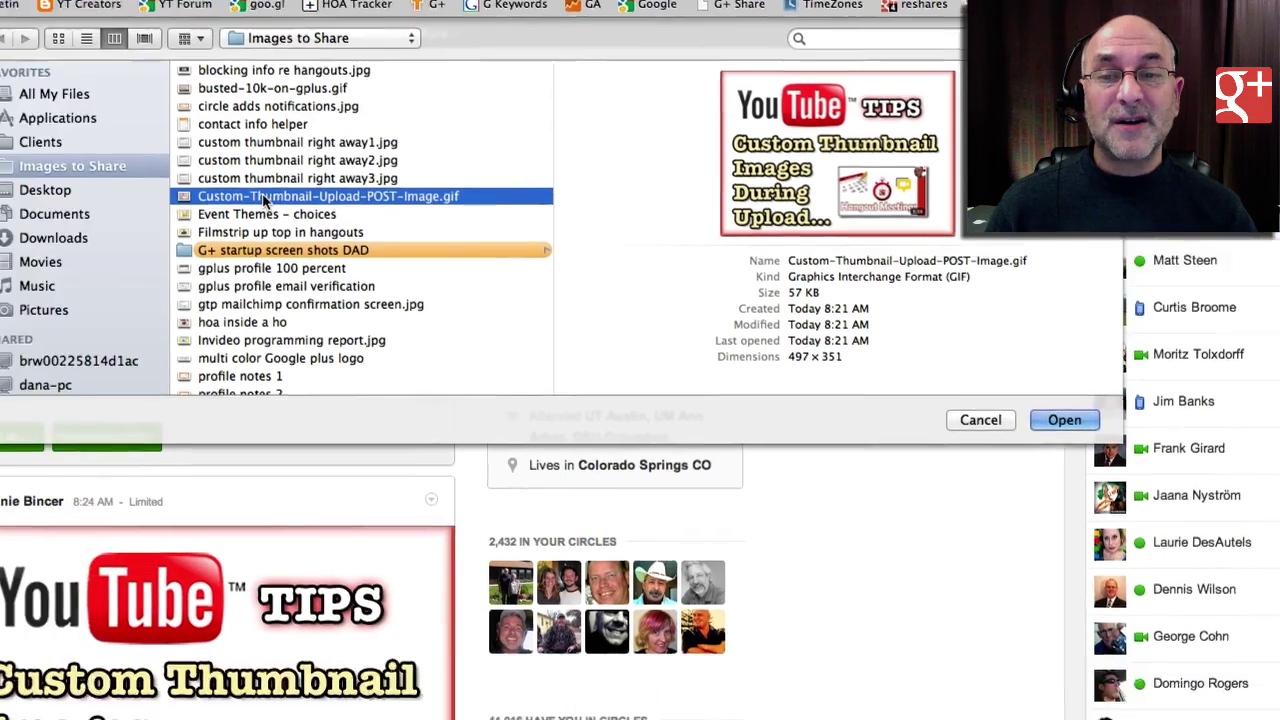
{"action": "double_click", "coordinate": [137, 275]}
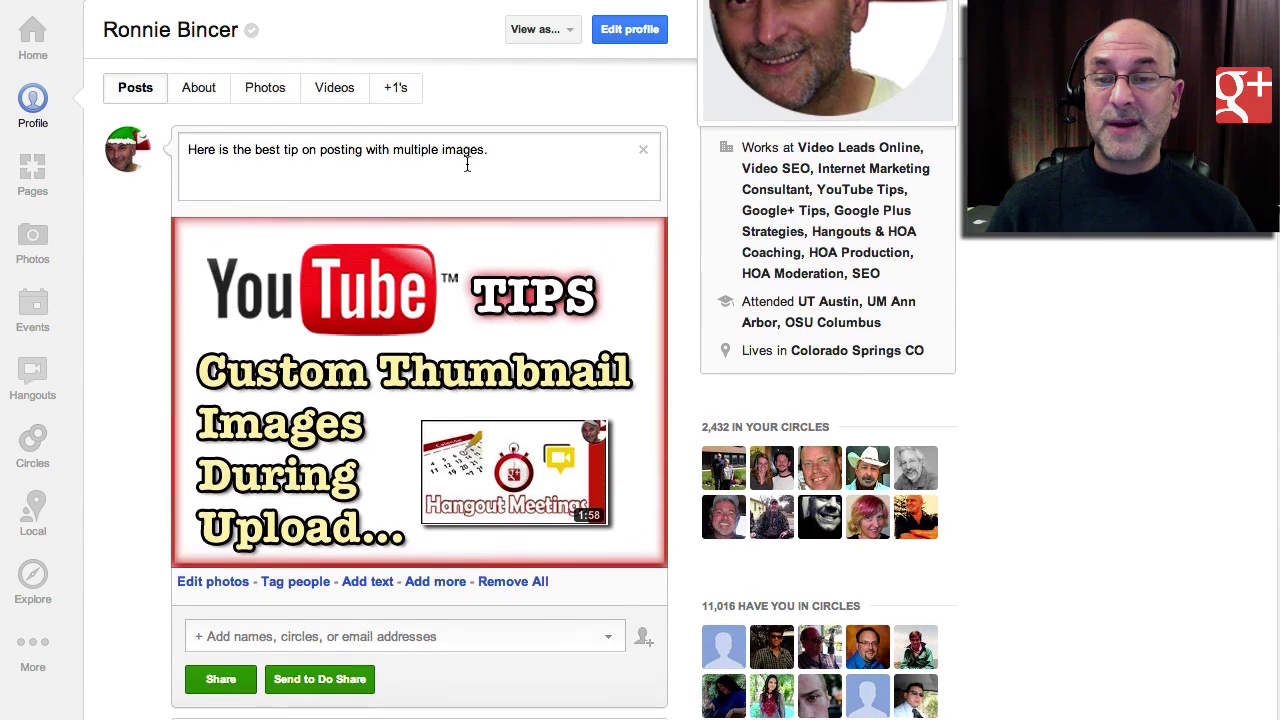
Reopen the picker on Images to Share with a widened file column and try selecting the custom thumbnail files
{"action": "scroll", "coordinate": [466, 164], "scroll_direction": "down", "scroll_amount": 3}
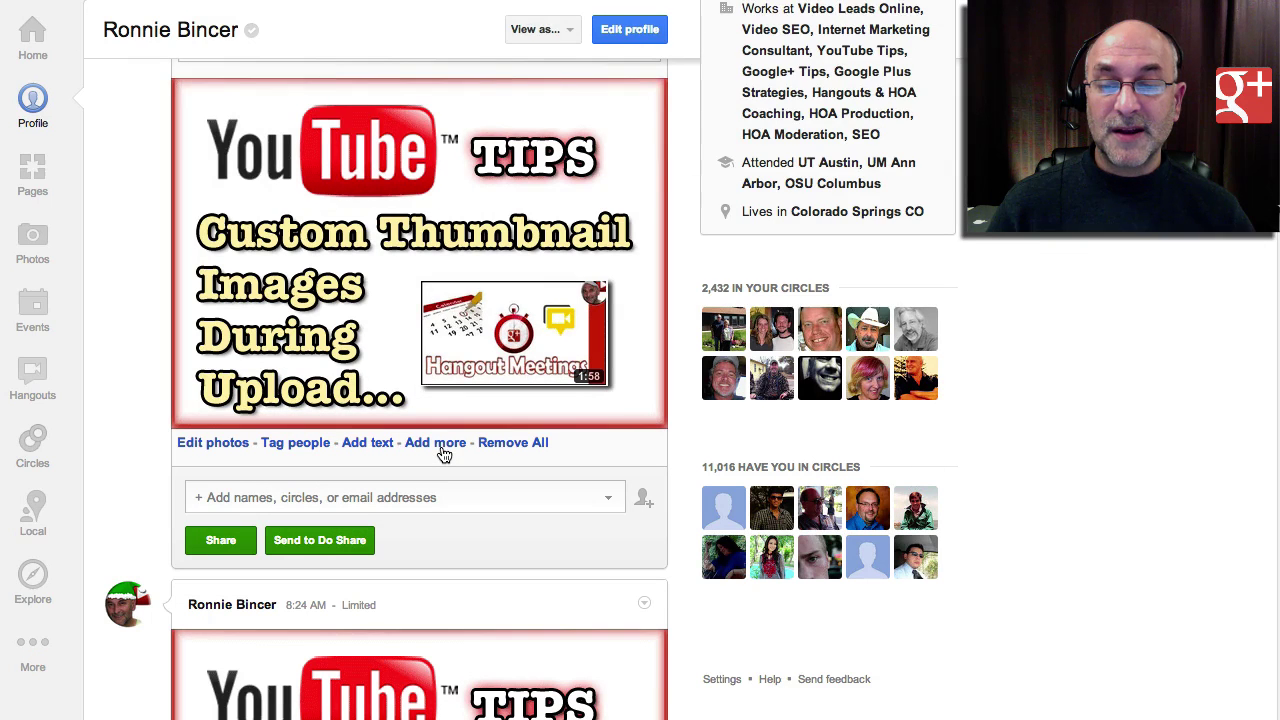
{"action": "left_click", "coordinate": [442, 448]}
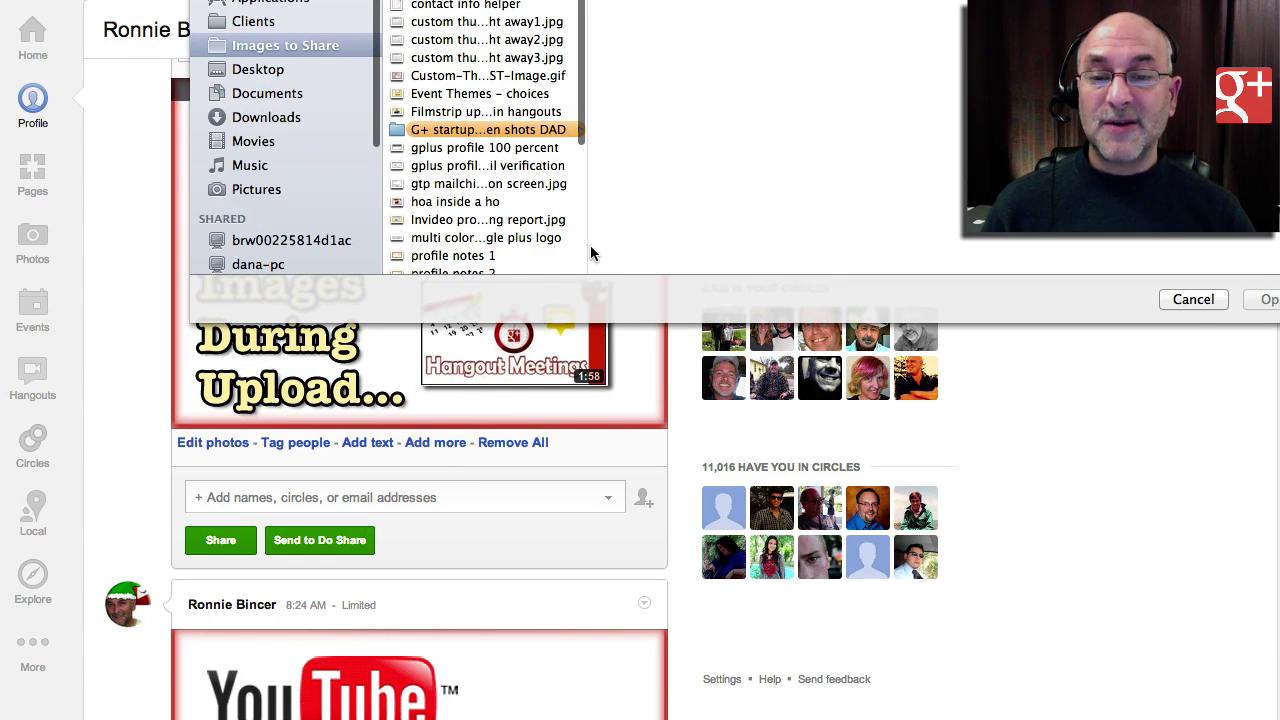
{"action": "left_click_drag", "start_coordinate": [585, 244], "coordinate": [694, 234]}
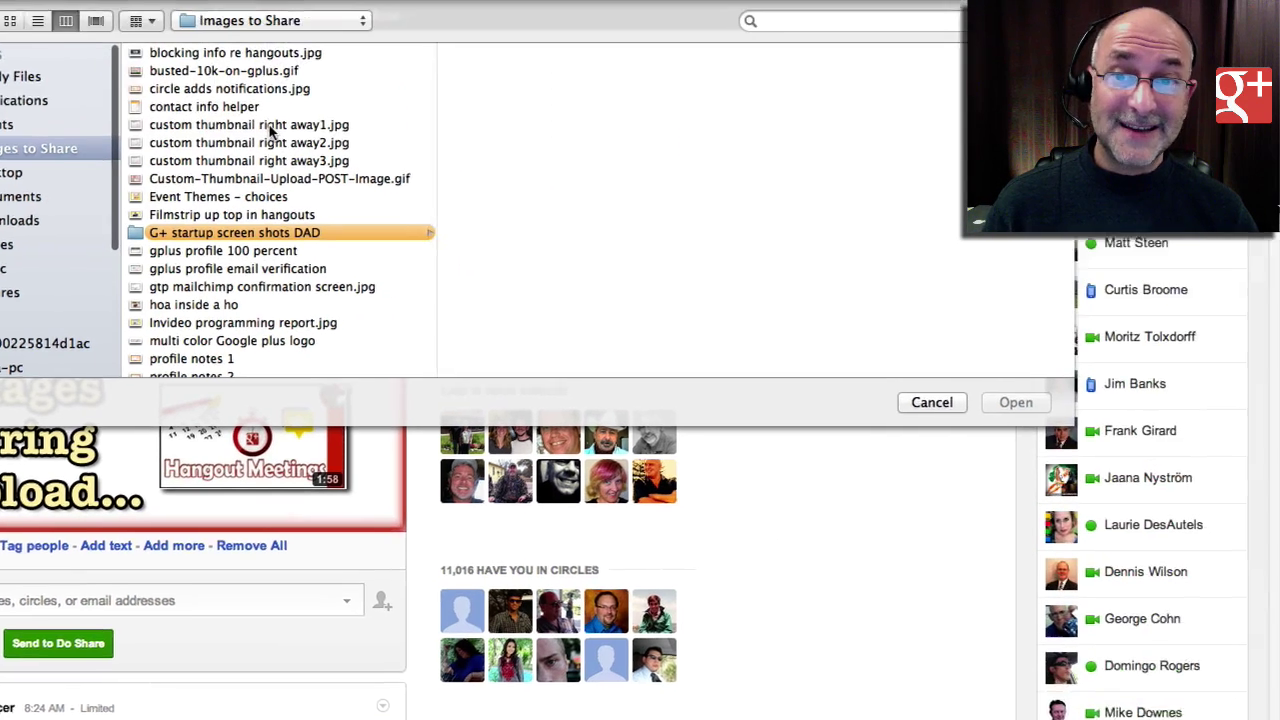
{"action": "left_click", "coordinate": [528, 22]}
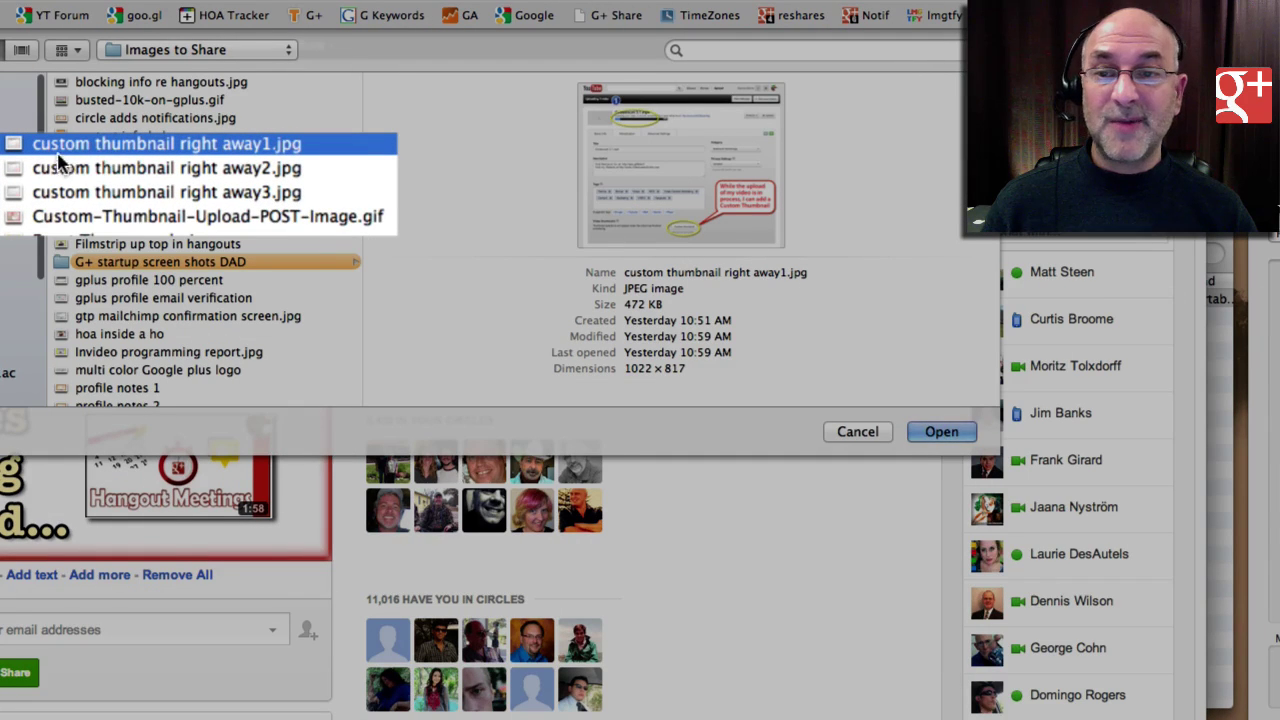
{"action": "left_click", "coordinate": [268, 200], "text": "shift"}
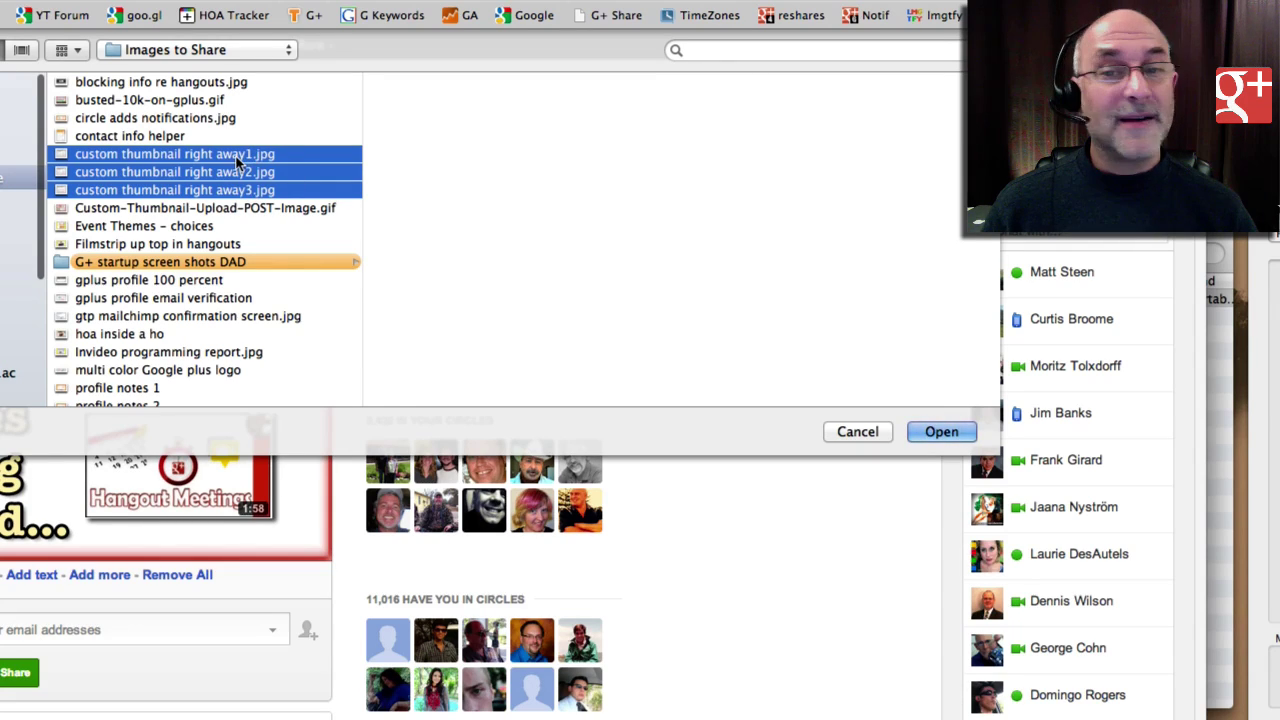
{"action": "left_click", "coordinate": [238, 156]}
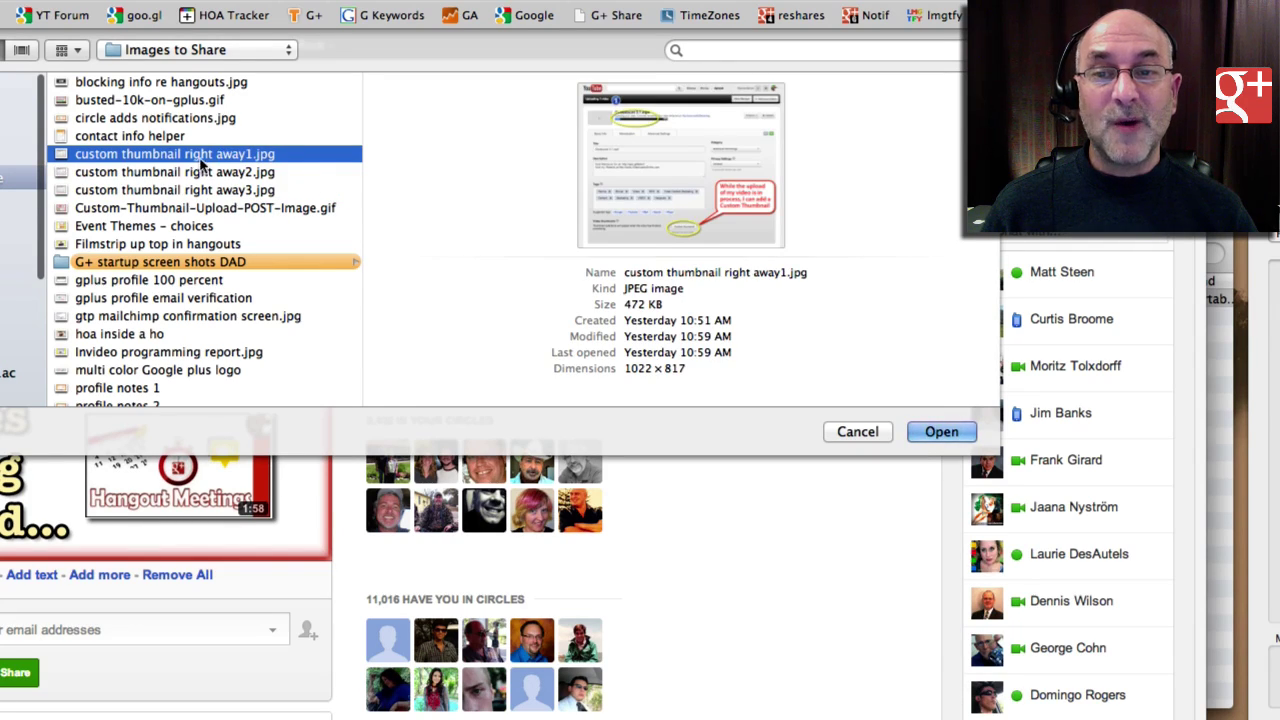
{"action": "left_click", "coordinate": [195, 210]}
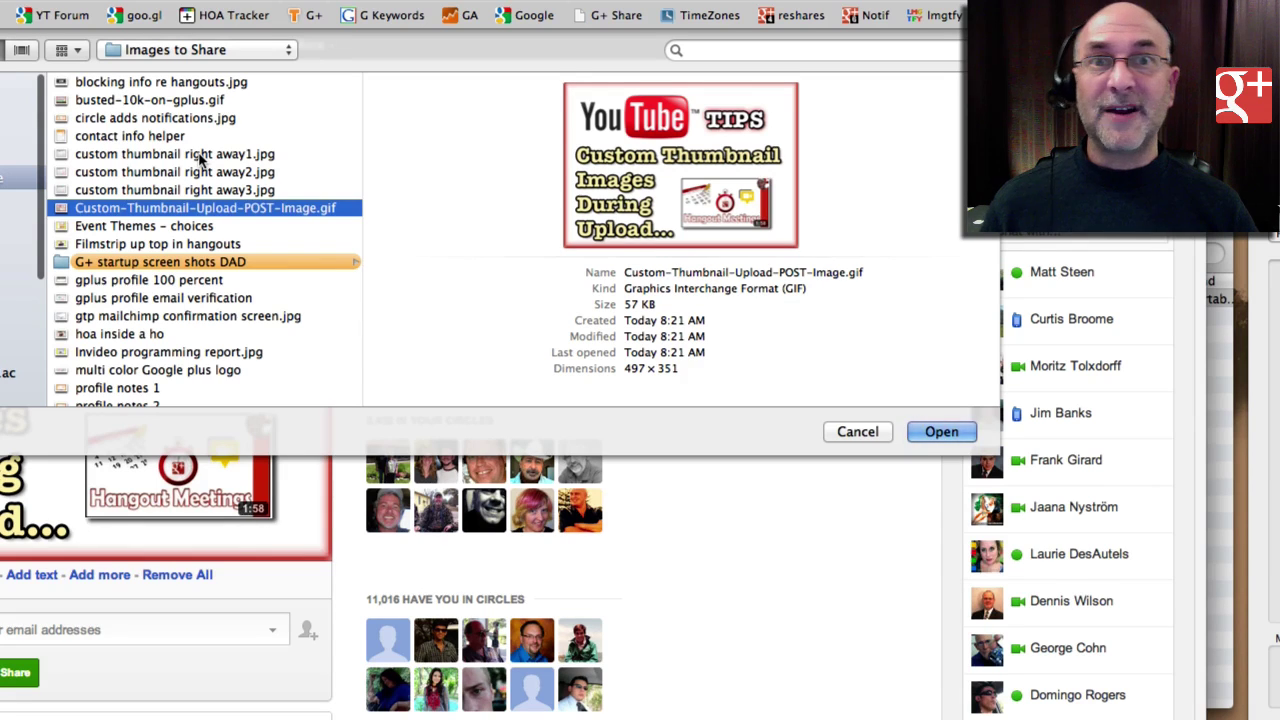
Select custom thumbnail right away1.jpg to attach as the second image
{"action": "left_click", "coordinate": [200, 155]}
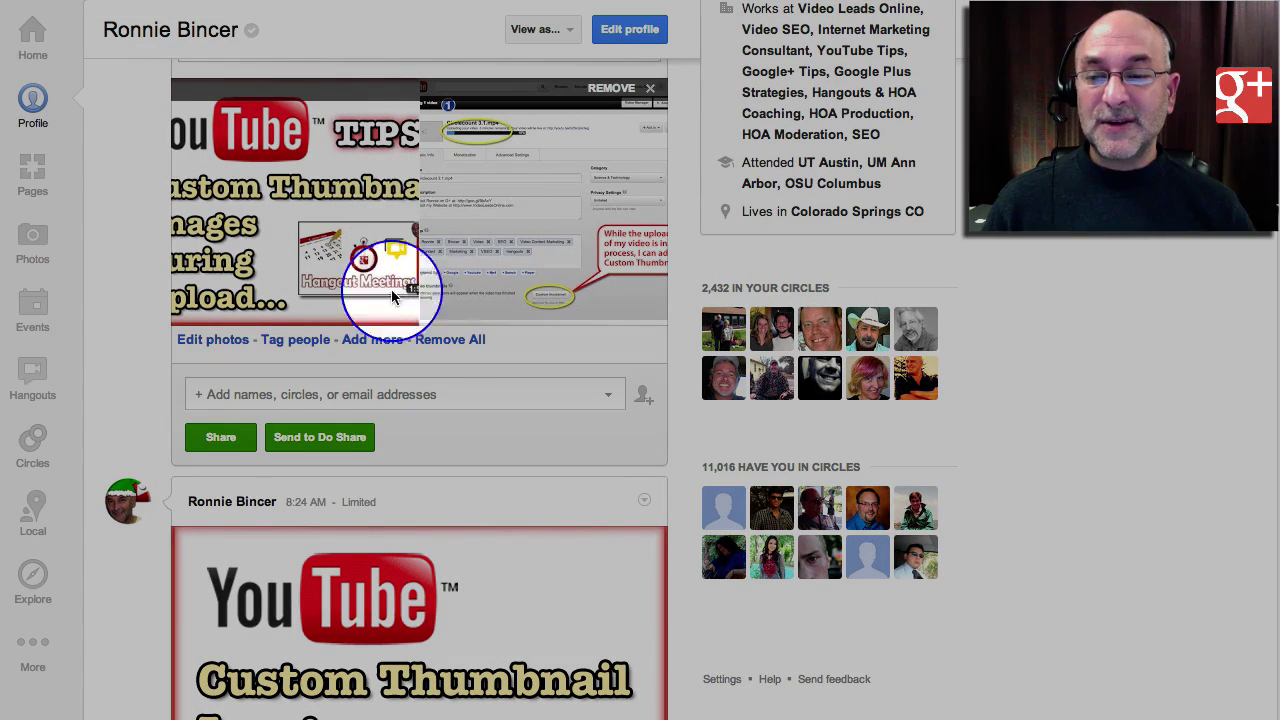
Upload custom thumbnail right away2.jpg through Add more as the post's third photo
{"action": "left_click", "coordinate": [377, 345]}
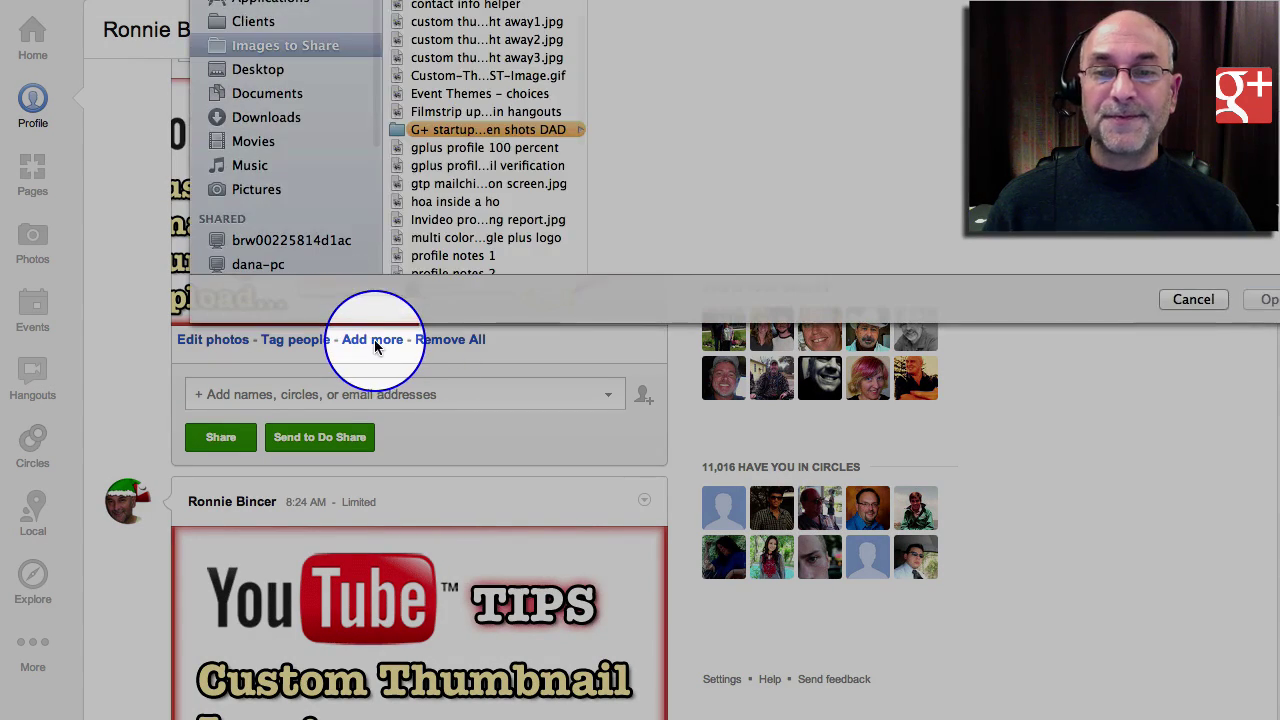
{"action": "left_click", "coordinate": [508, 42]}
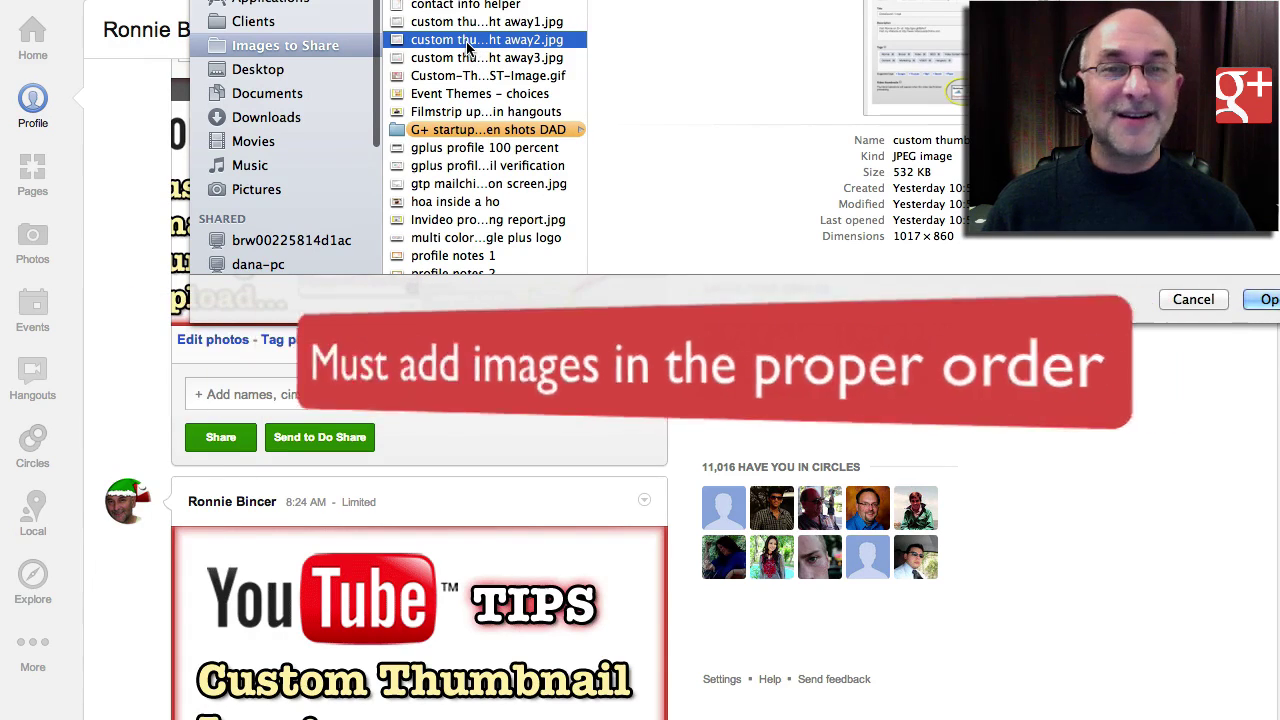
{"action": "double_click", "coordinate": [472, 42]}
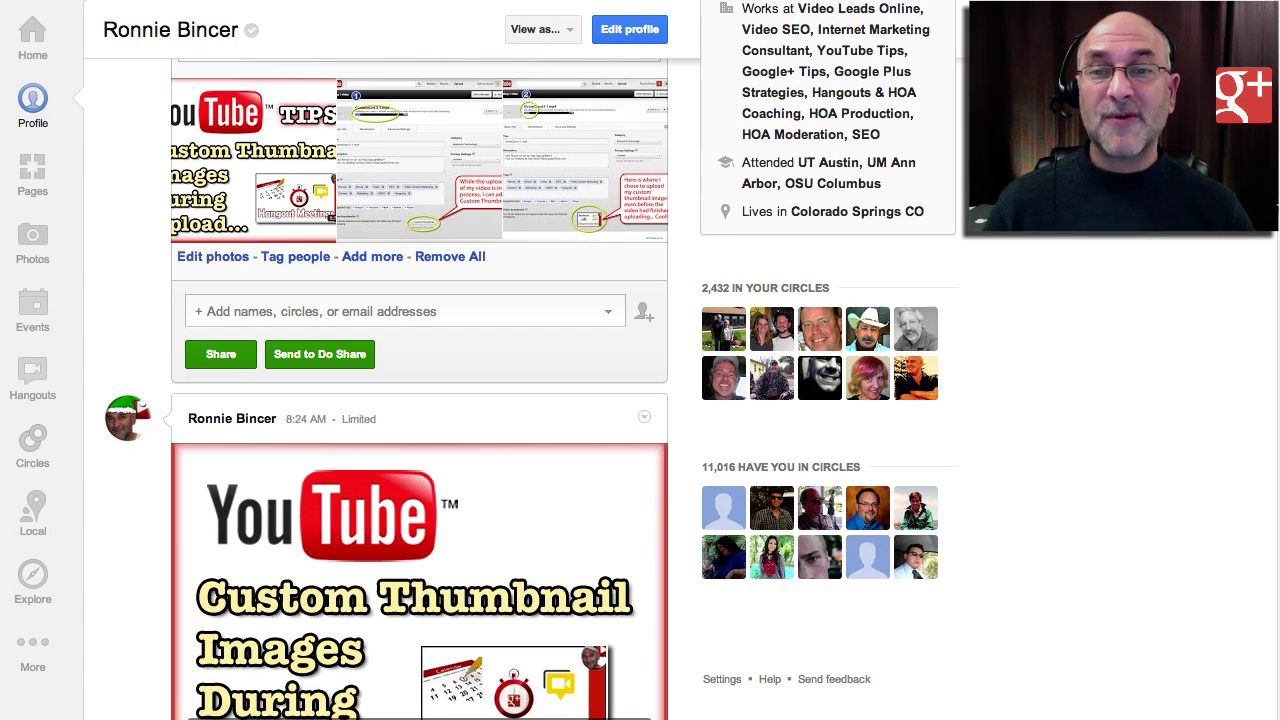
Upload custom thumbnail right away3.jpg as the fourth photo, completing the 4-photo album
{"action": "left_click", "coordinate": [373, 257]}
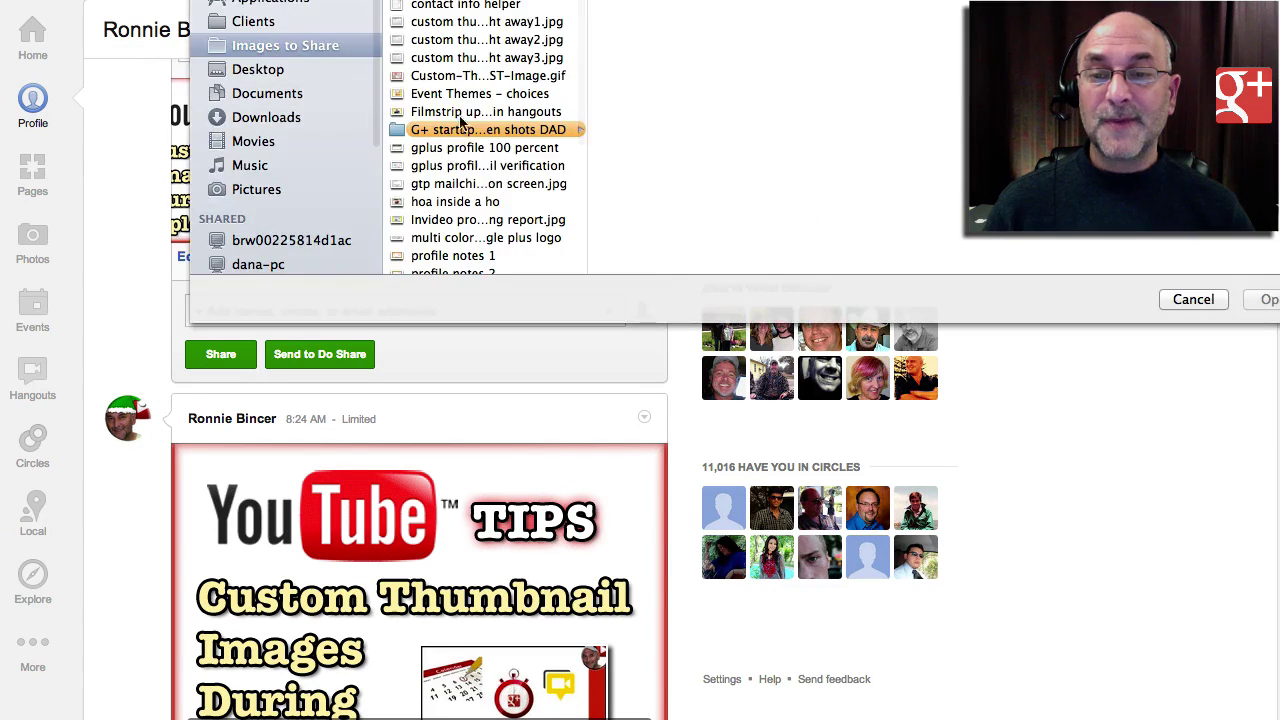
{"action": "left_click", "coordinate": [480, 60]}
{"action": "key", "text": "Return"}
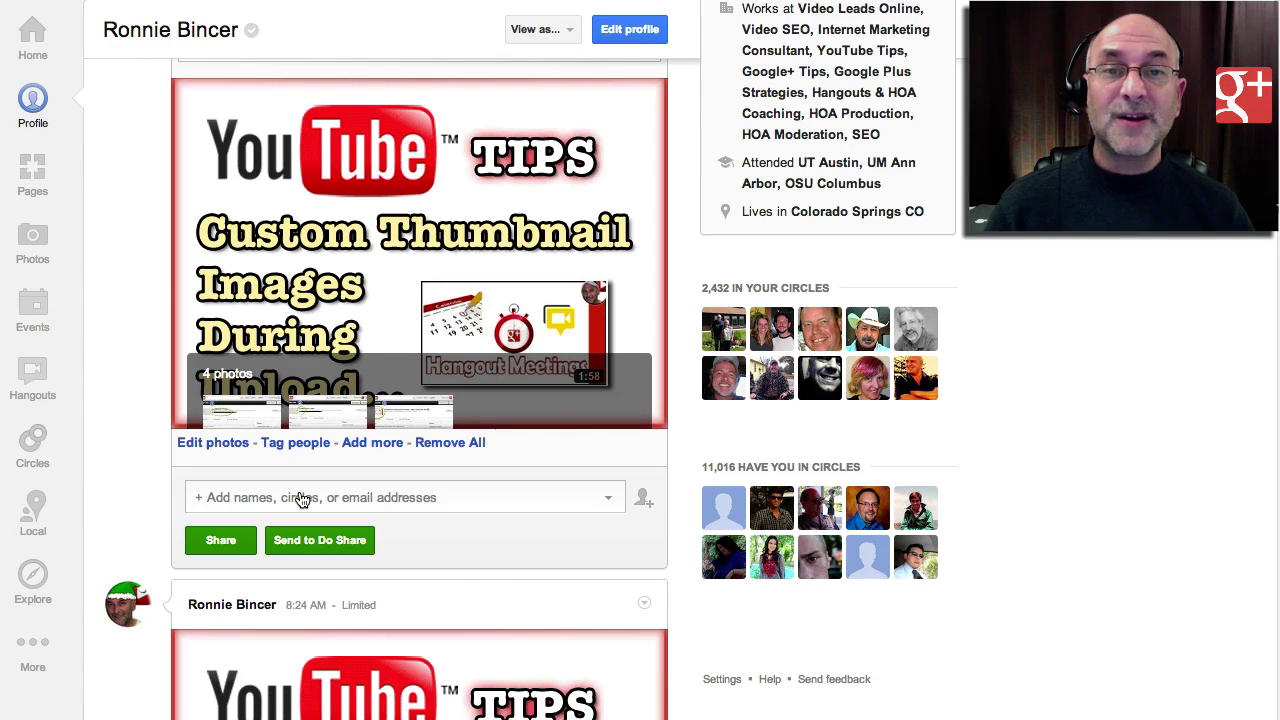
{"action": "scroll", "coordinate": [303, 499], "scroll_direction": "up", "scroll_amount": 2}
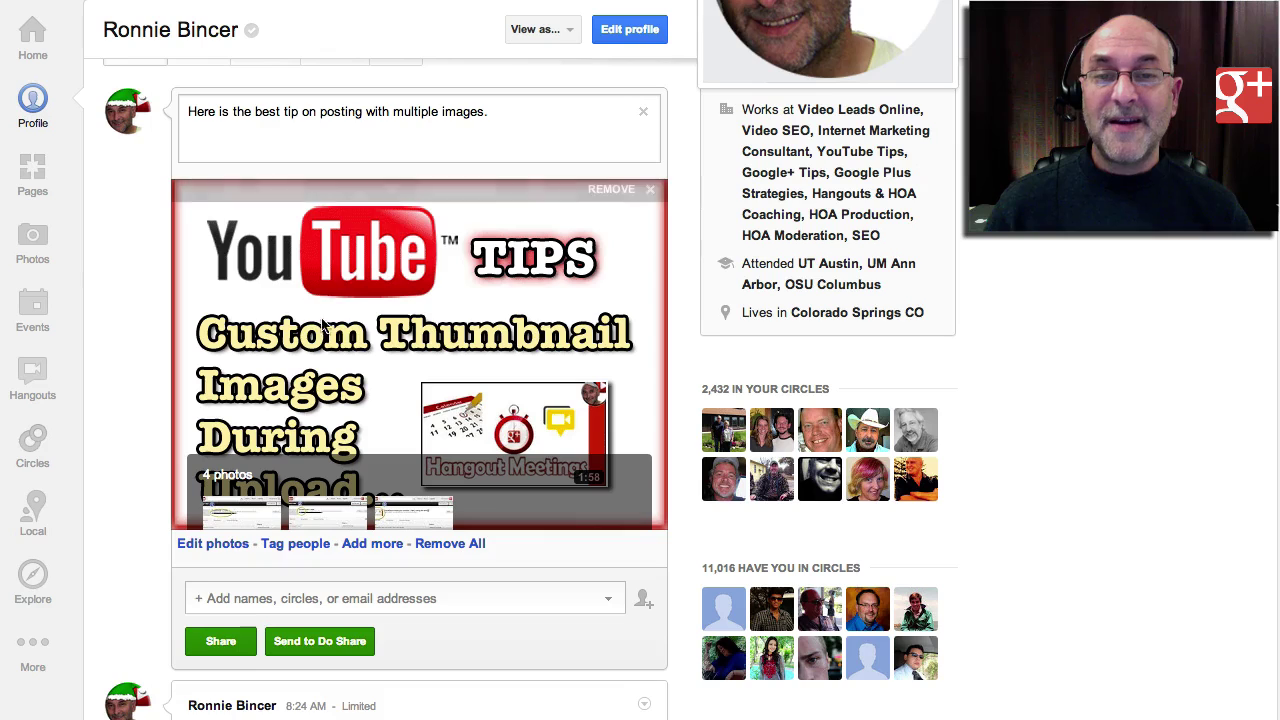
{"action": "scroll", "coordinate": [256, 390], "scroll_direction": "down", "scroll_amount": 2}
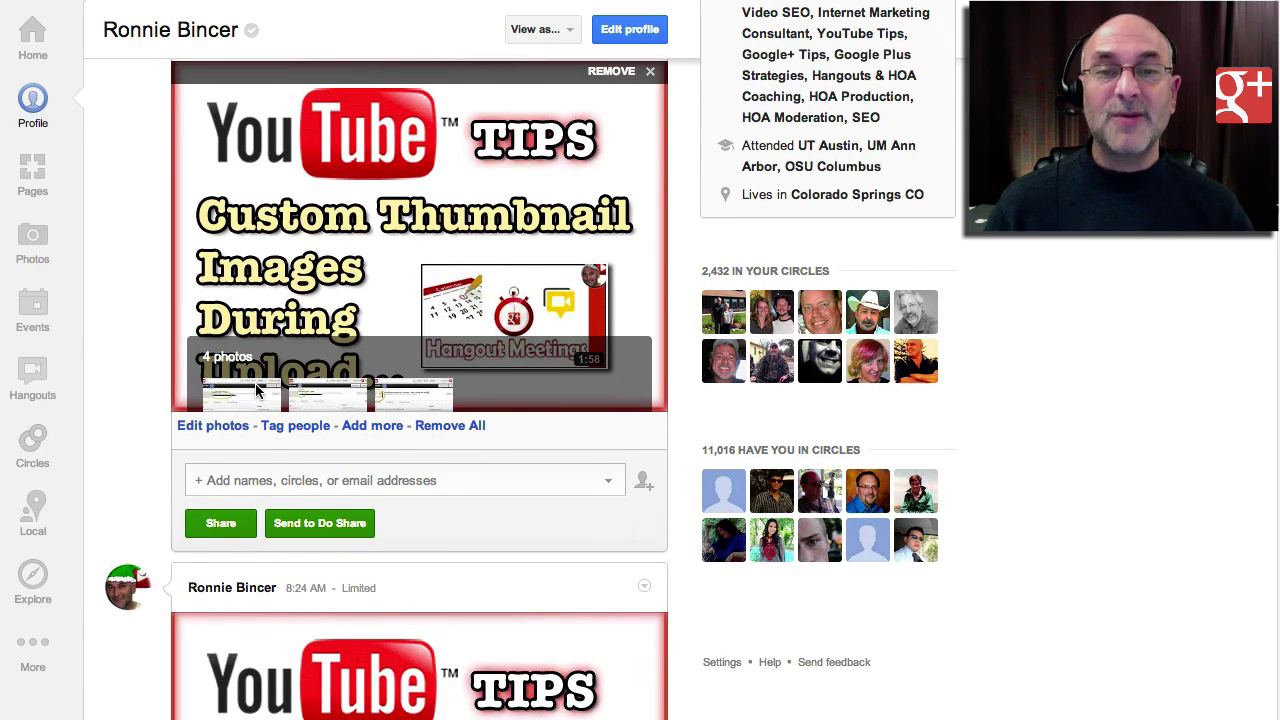
{"action": "scroll", "coordinate": [256, 390], "scroll_direction": "up", "scroll_amount": 5}
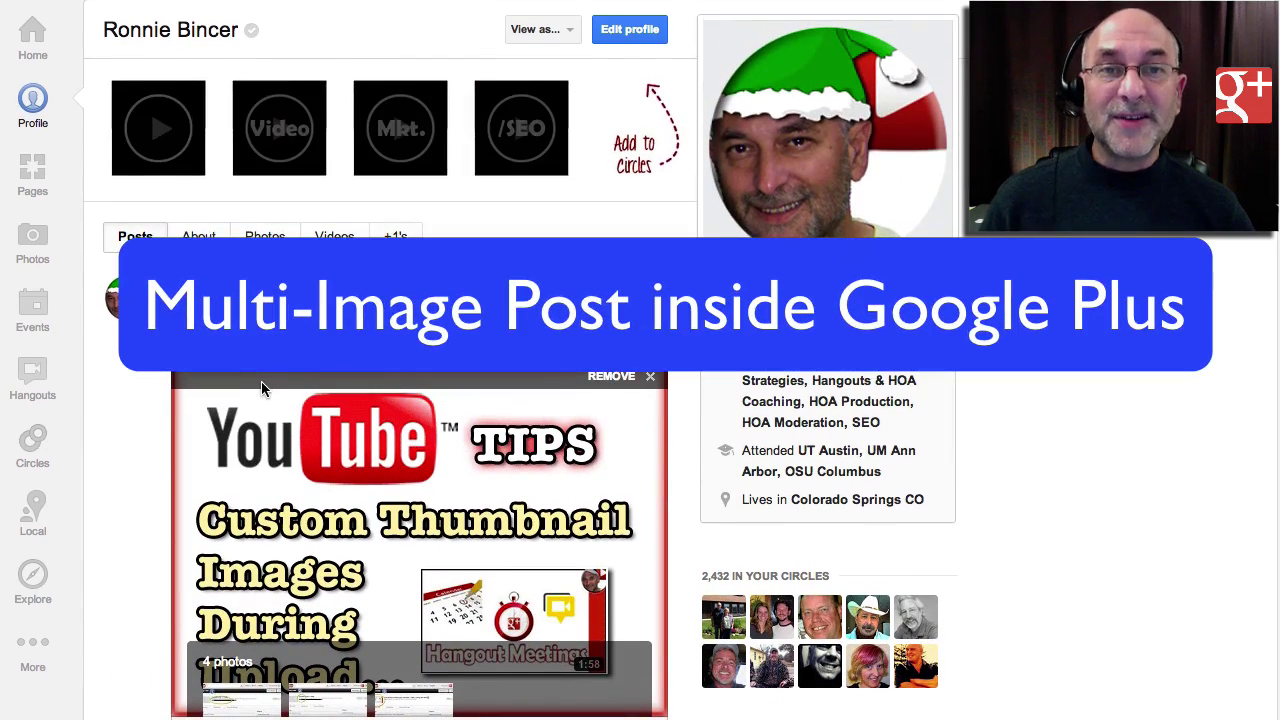